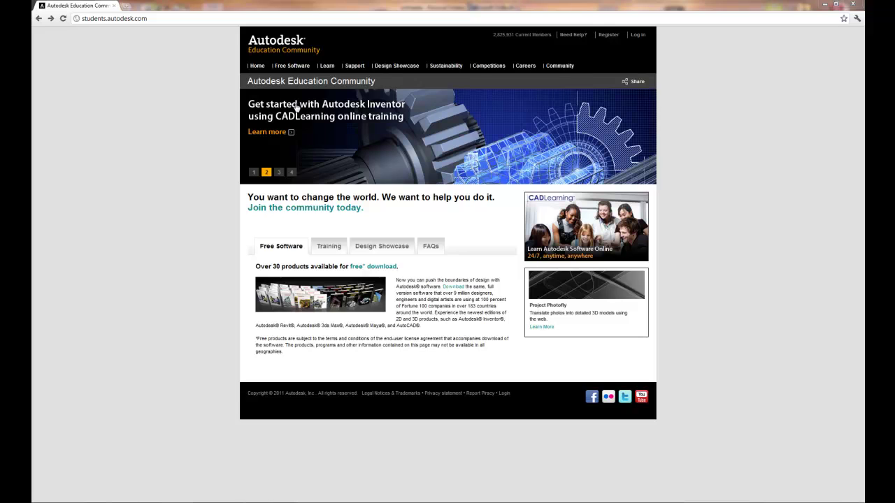
# - Start registration: enter the school e-mail address, paste it into Confirm Email, and choose Student as the role
pyautogui.click(608, 35)
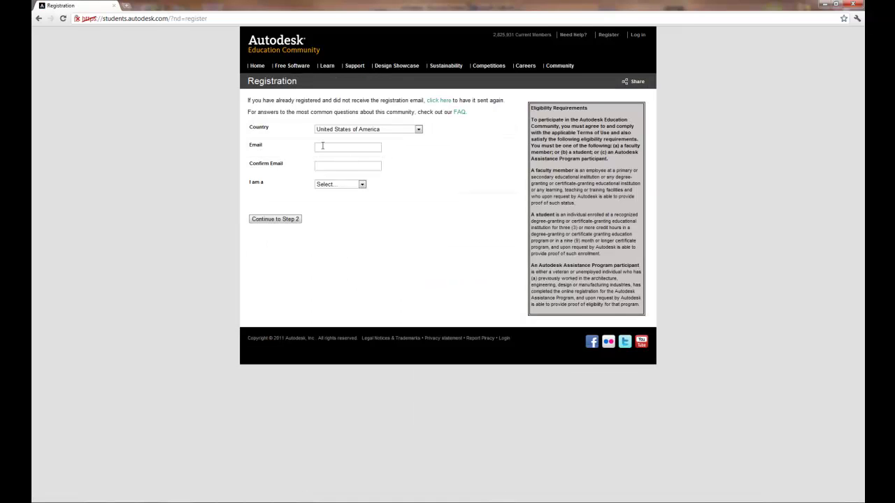
pyautogui.click(322, 146)
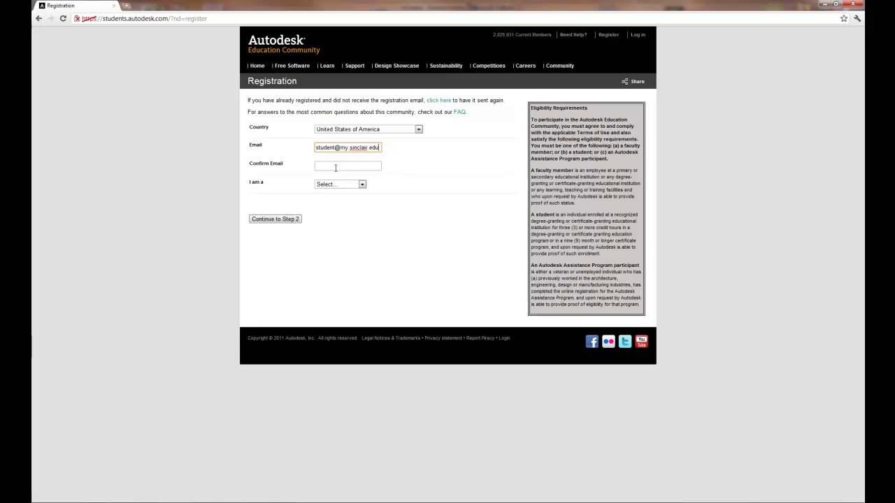
pyautogui.moveTo(379, 148); pyautogui.dragTo(297, 149)
pyautogui.hotkey('ctrl', 'c')
pyautogui.click(322, 165)
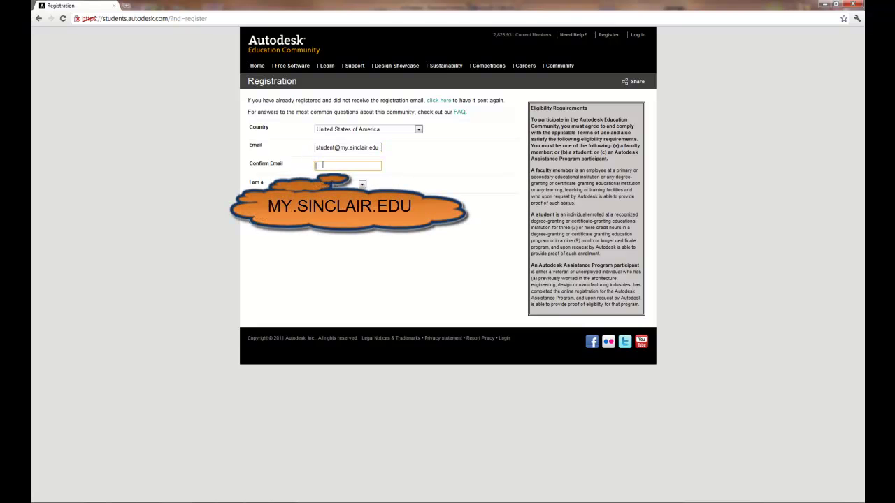
pyautogui.hotkey('ctrl', 'v')
pyautogui.press('Tab')
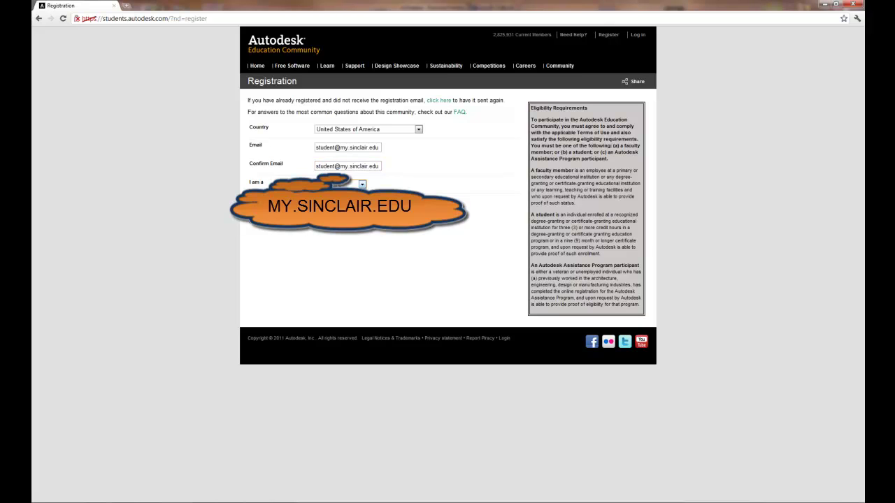
pyautogui.click(340, 183)
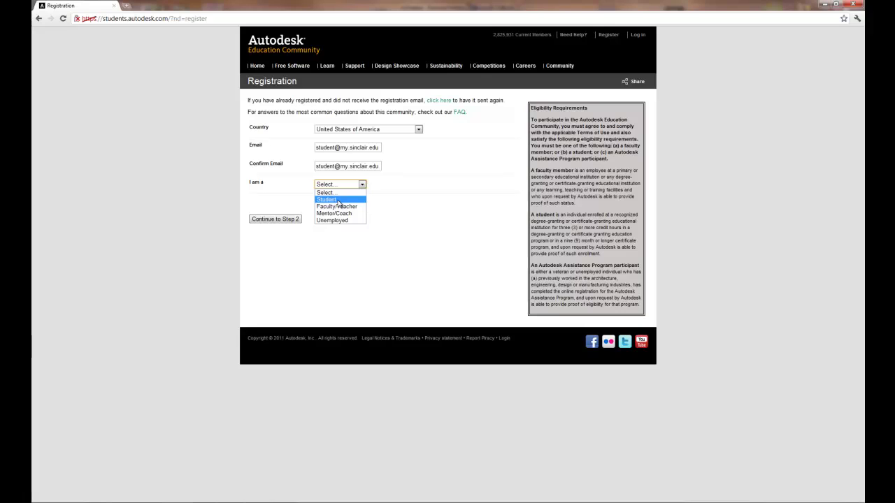
pyautogui.click(339, 200)
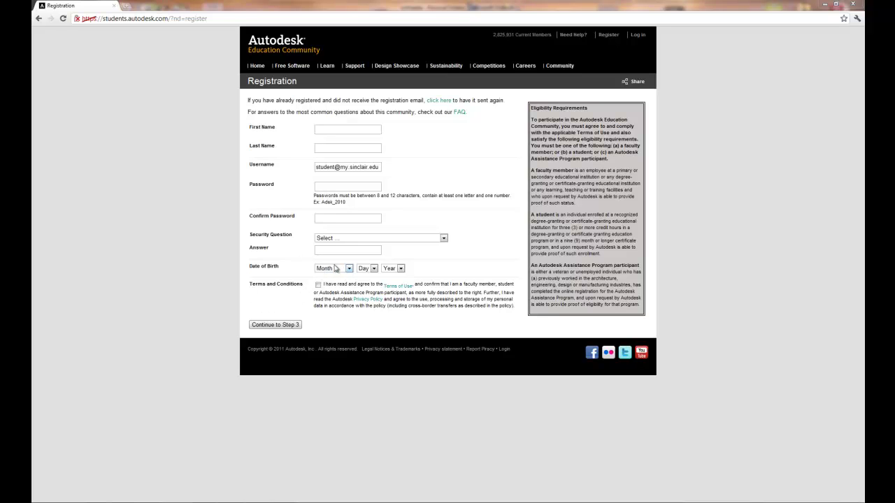
# - Fill in the account details form and submit it to continue to step 3
pyautogui.click(335, 129)
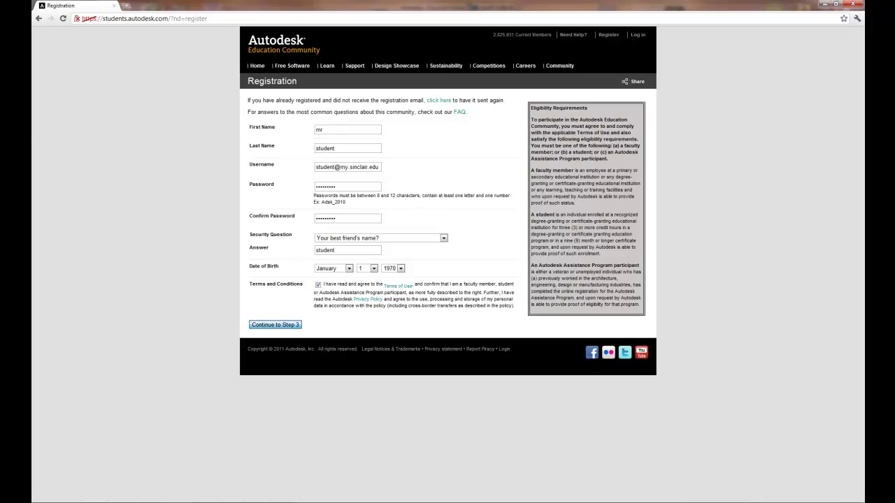
pyautogui.press('Return')
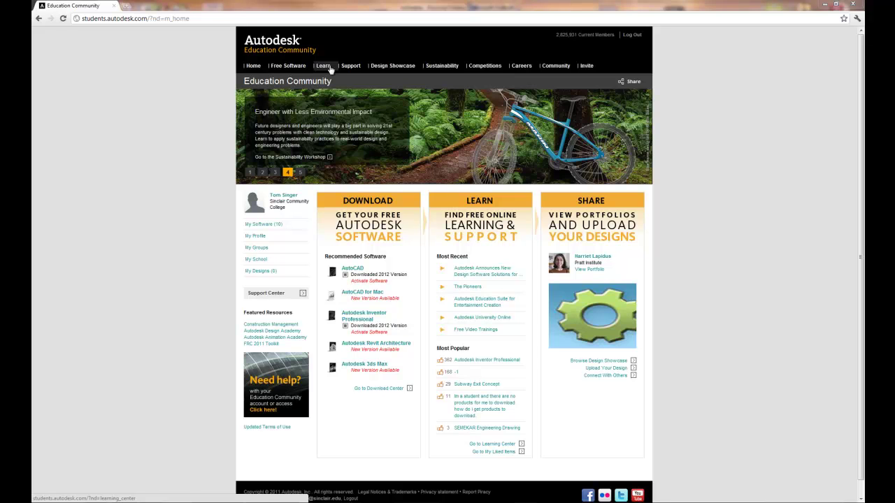
# - In the Download Center, select AutoCAD version 2012, English, Windows 64-bit and request the serial number
pyautogui.click(283, 66)
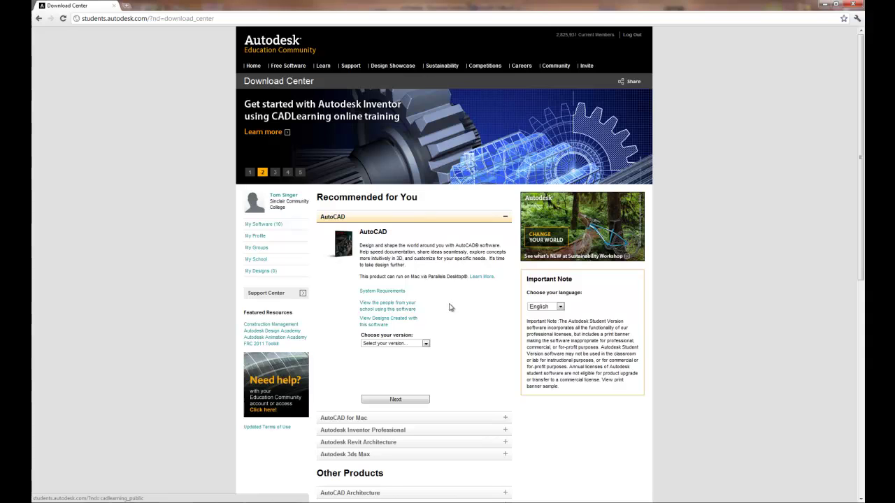
pyautogui.scroll(-2, 468, 303)
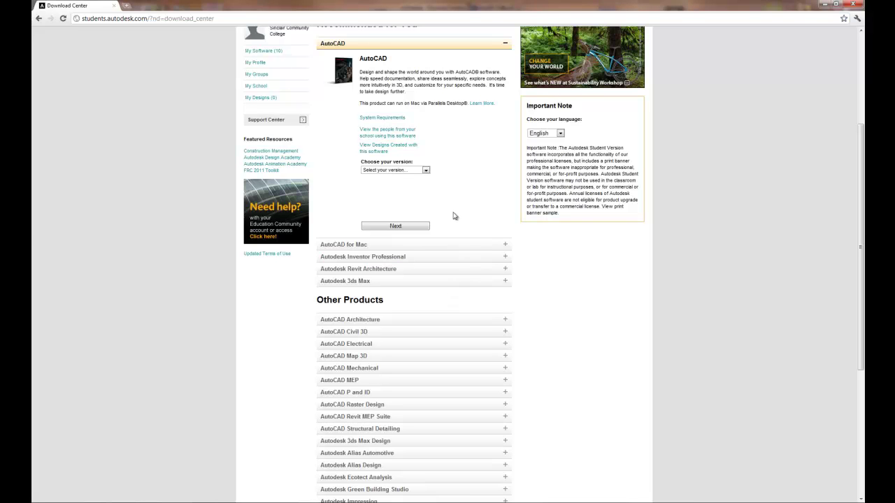
pyautogui.click(415, 172)
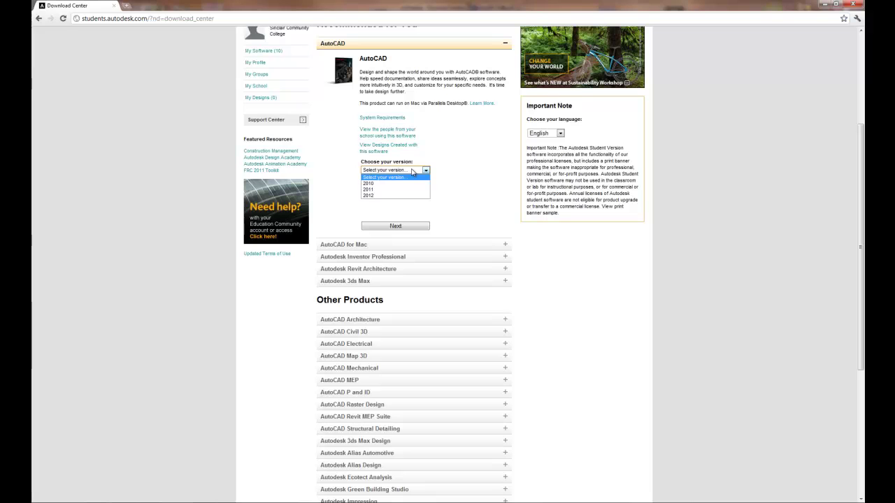
pyautogui.click(396, 195)
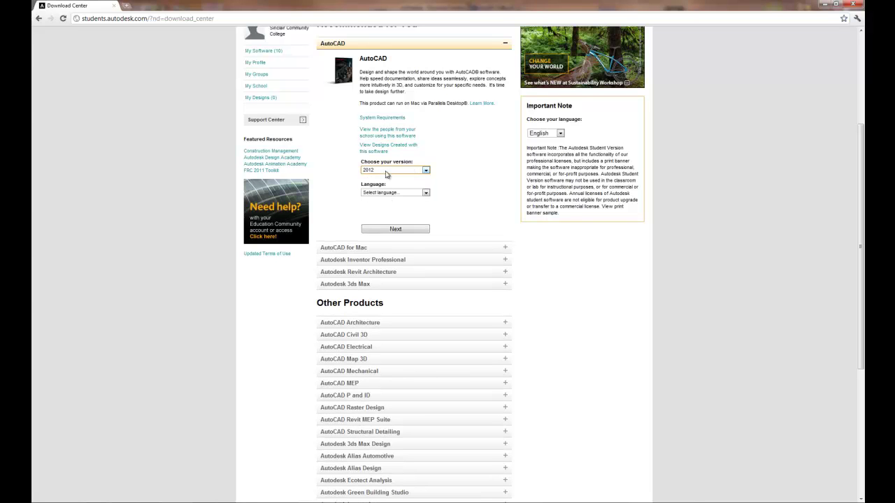
pyautogui.click(389, 193)
pyautogui.click(385, 206)
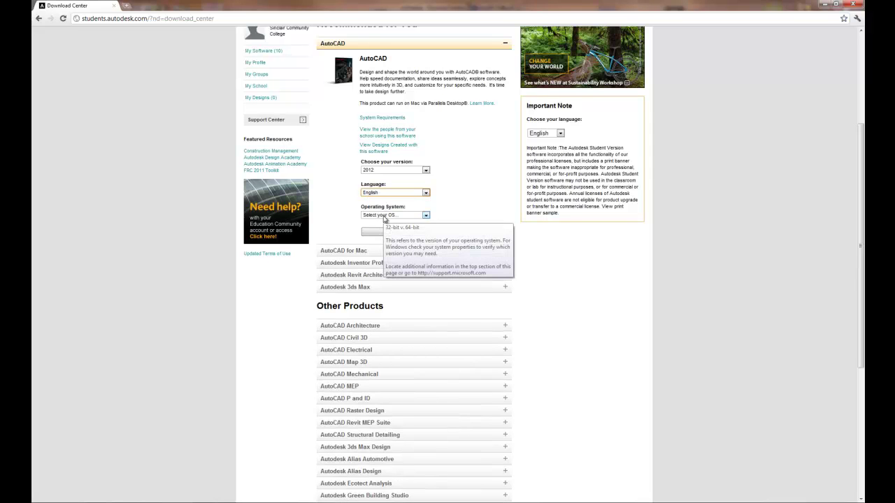
pyautogui.click(384, 216)
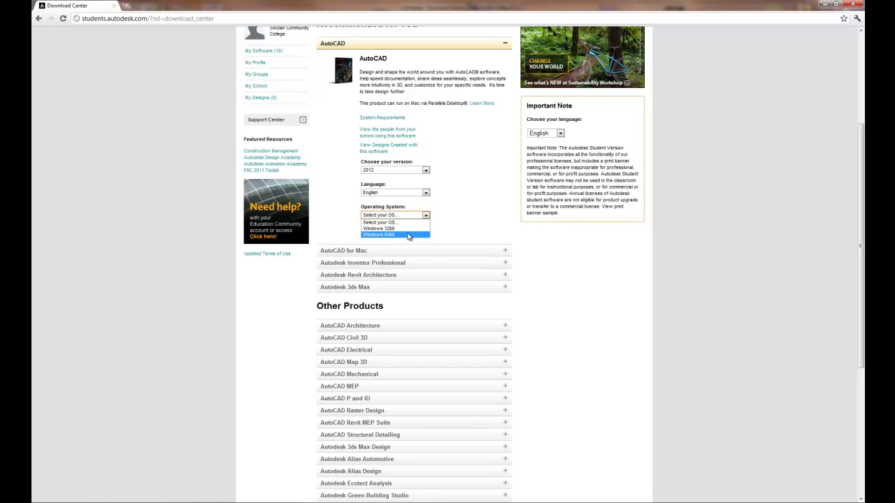
pyautogui.click(409, 235)
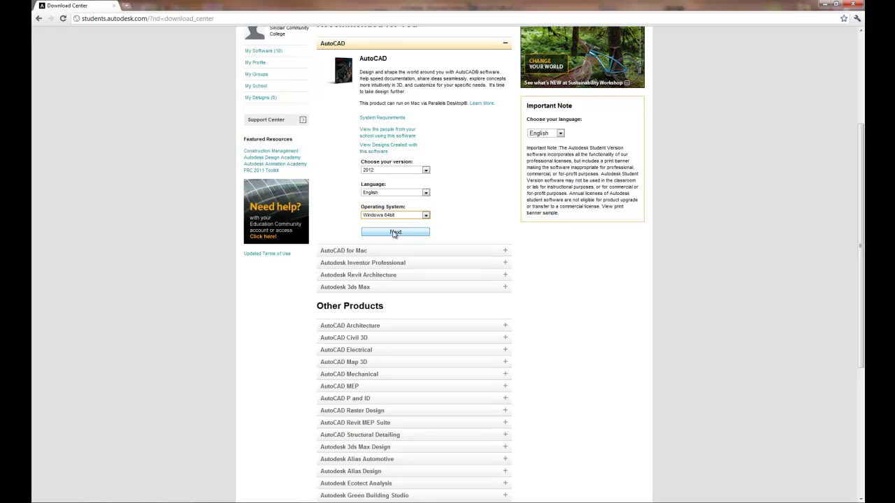
pyautogui.click(396, 232)
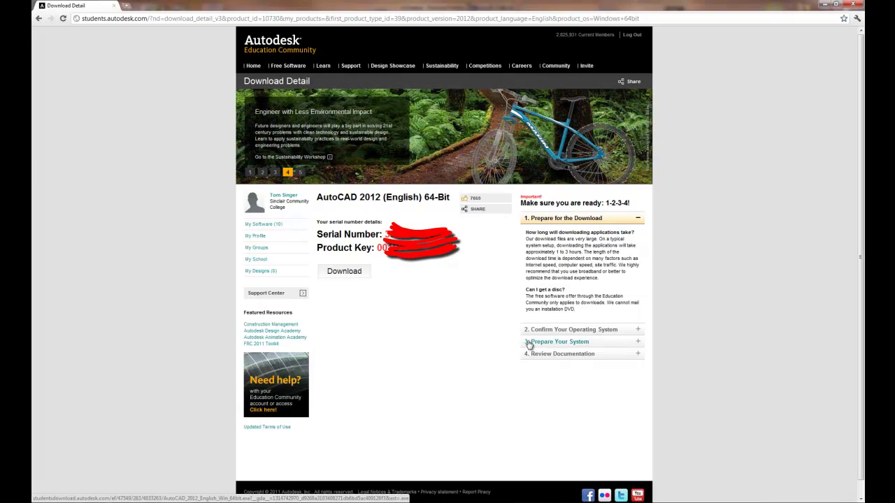
# - Expand 'Confirm Your Operating System' and 'Prepare Your System', then start downloading the AutoCAD installer
pyautogui.click(638, 332)
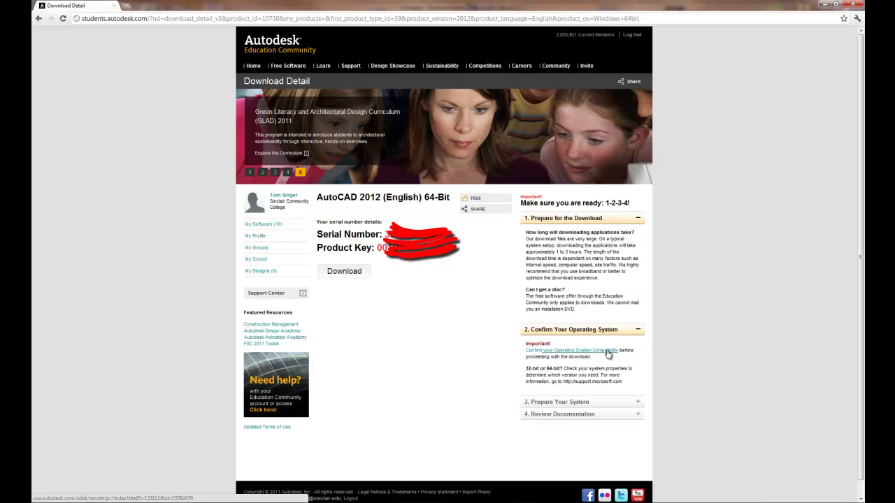
pyautogui.click(636, 404)
pyautogui.scroll(-1, 632, 401)
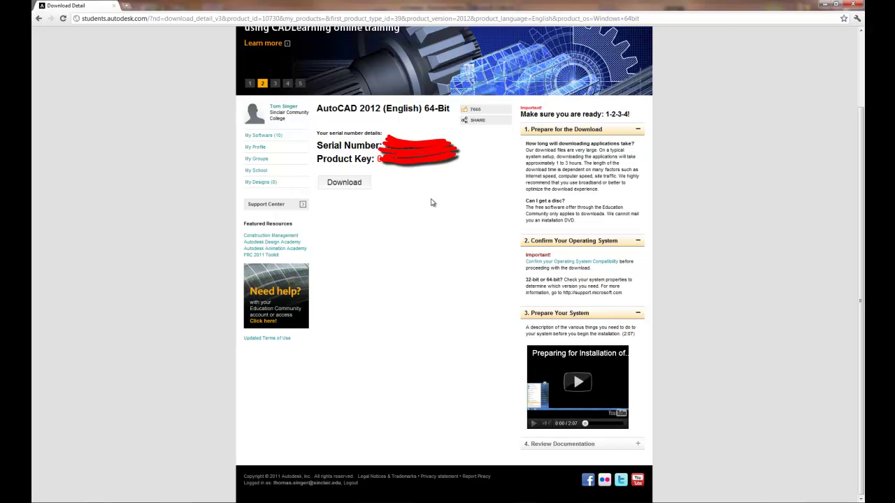
pyautogui.click(348, 184)
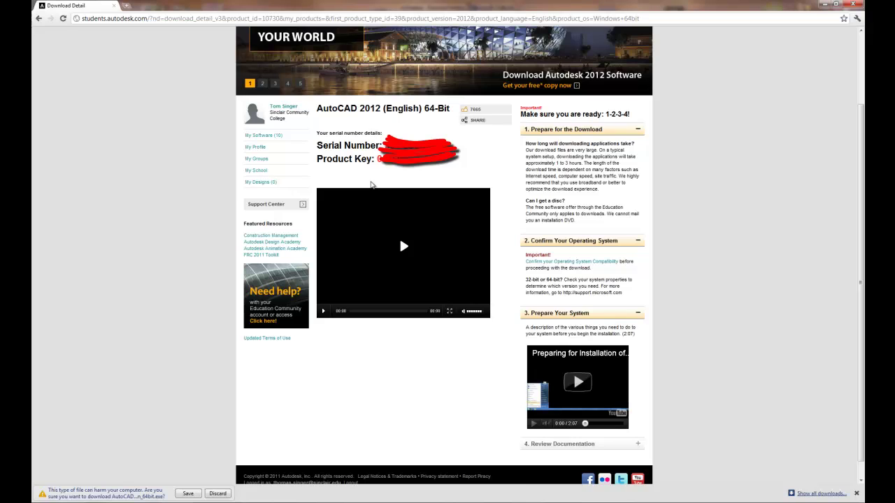
# - Return to the top of the download page and go to the Support Center
pyautogui.scroll(2, 381, 186)
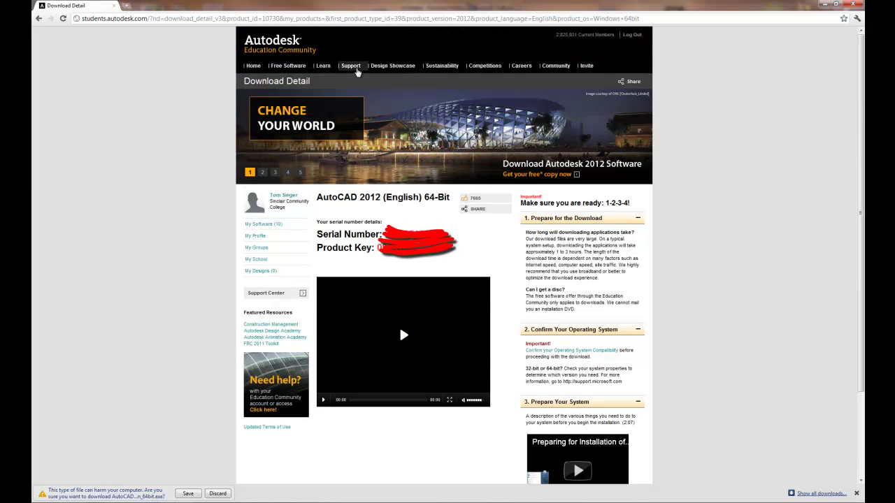
pyautogui.click(353, 67)
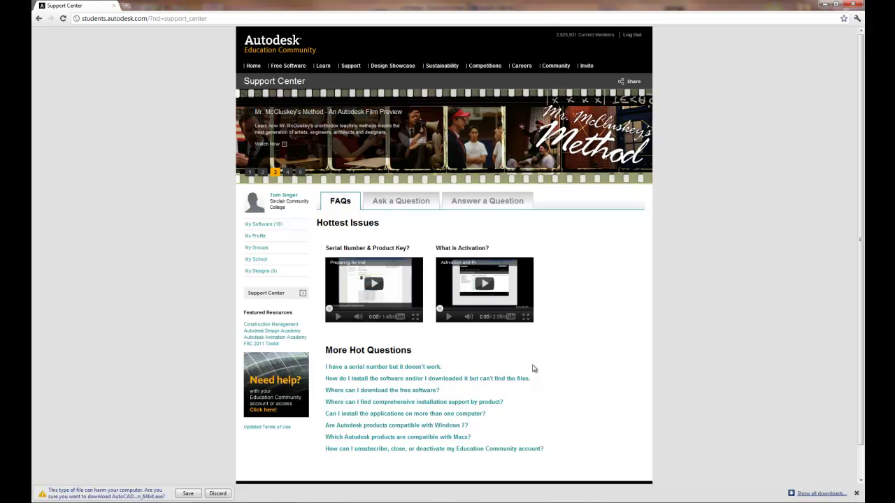
# - Go from the Support Center to the Learning Center
pyautogui.click(323, 66)
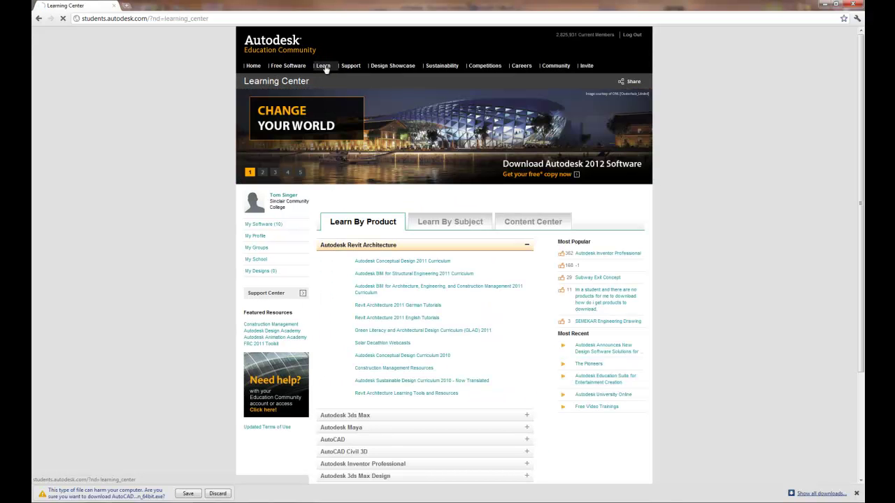
# - Expand the AutoCAD row under Learn By Product to list its curricula
pyautogui.scroll(-2, 431, 407)
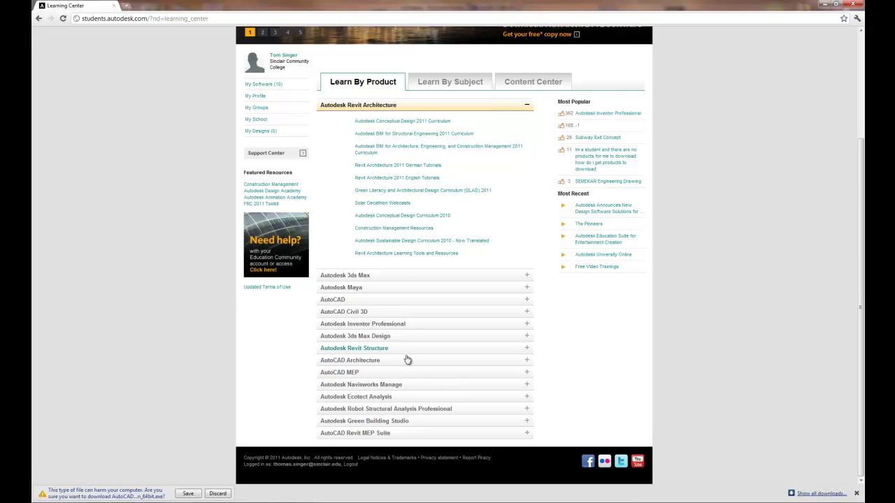
pyautogui.click(371, 303)
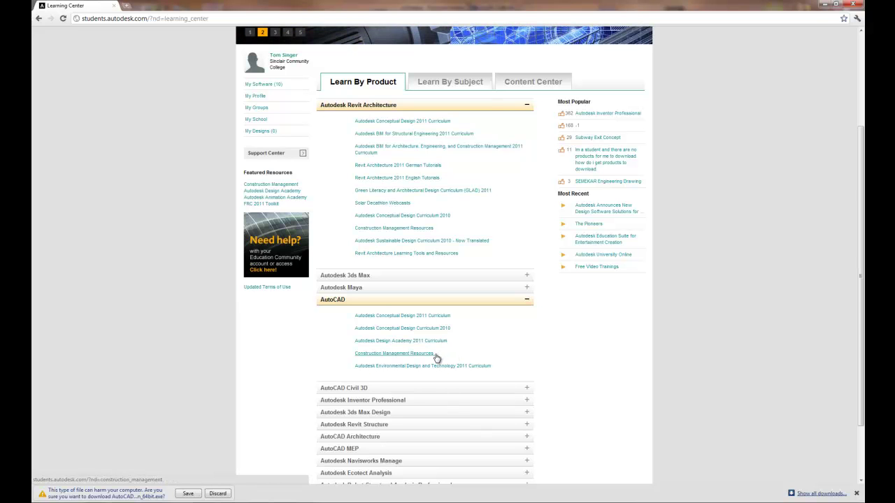
pyautogui.scroll(2, 461, 244)
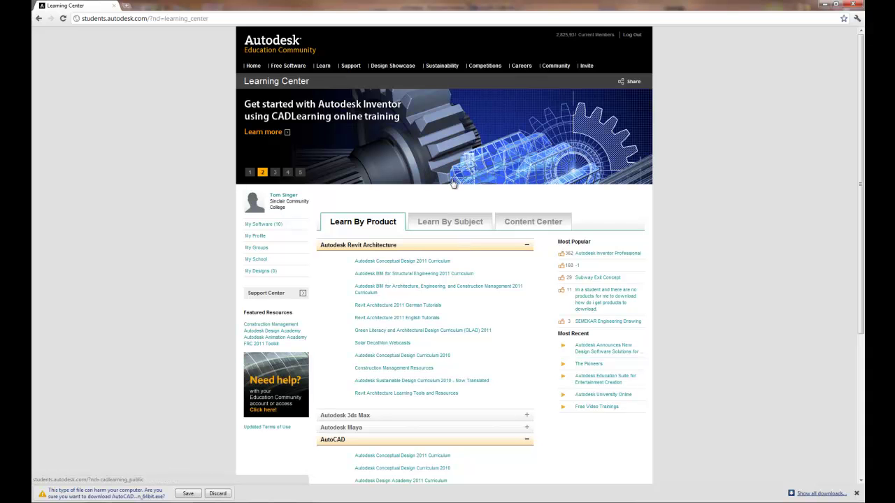
pyautogui.moveTo(490, 68)
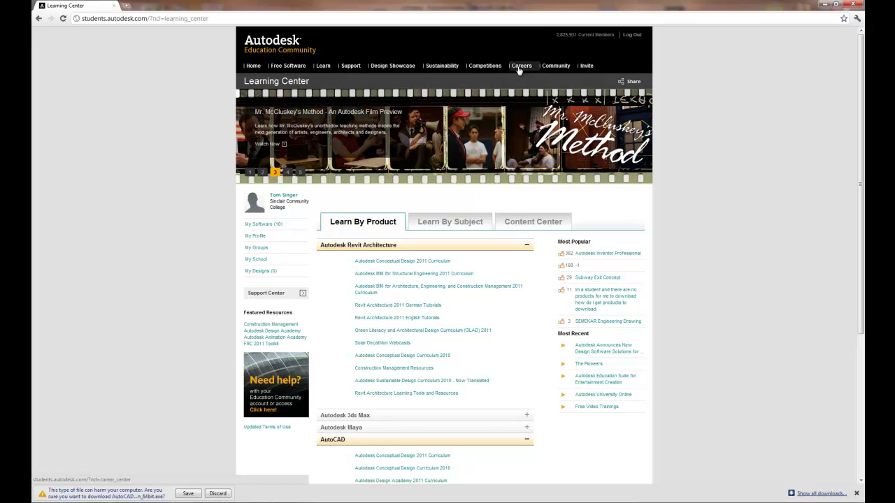
# - Go to the Community Center with Find People, Find Schools and Join Groups
pyautogui.click(562, 70)
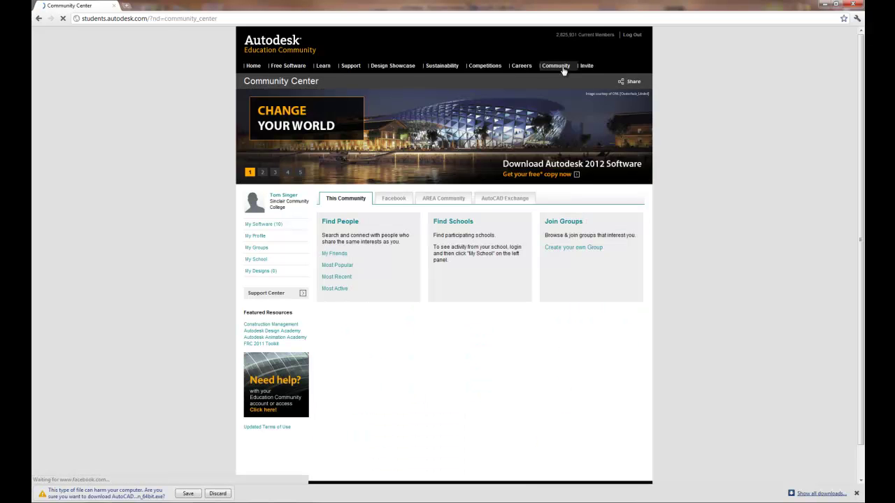